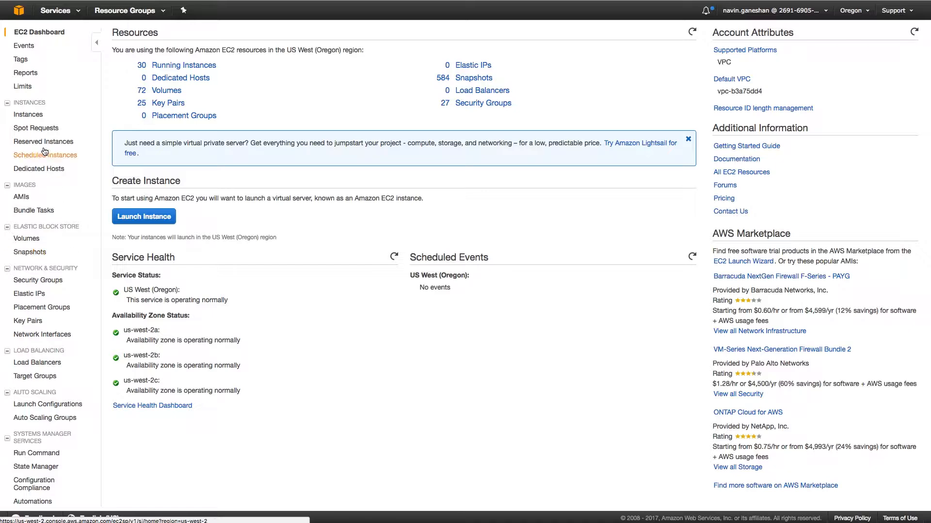
Open the EC2 Instances list and find the group of splcluster instances
left_click(29, 115)
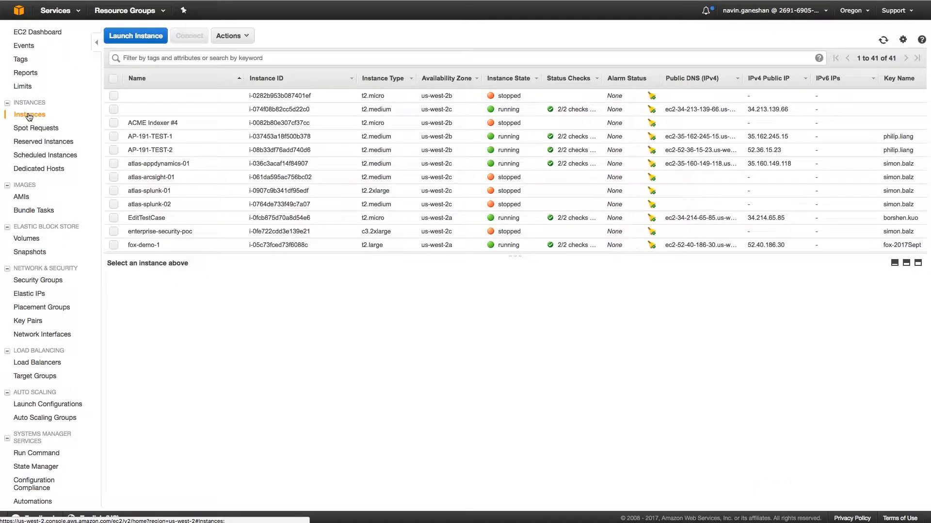
scroll(281, 221, "down", 3)
scroll(291, 226, "down", 10)
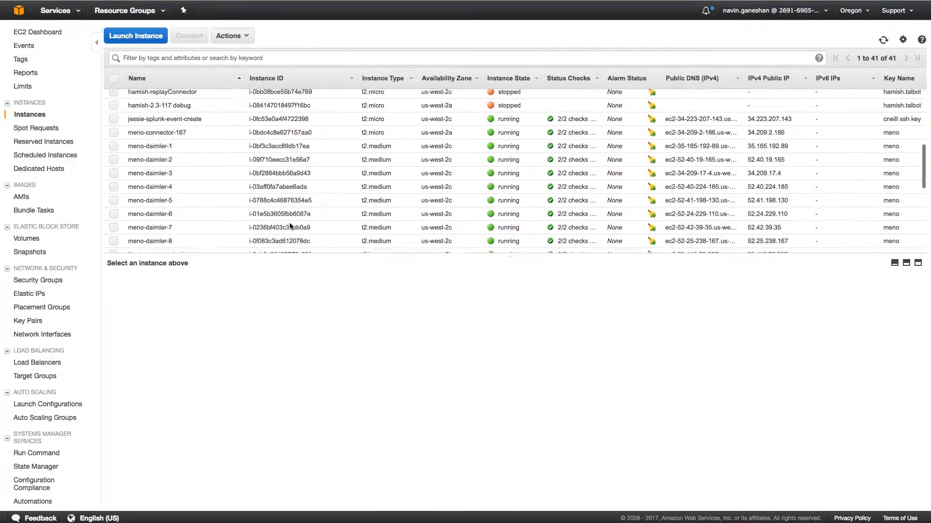
scroll(291, 226, "down", 3)
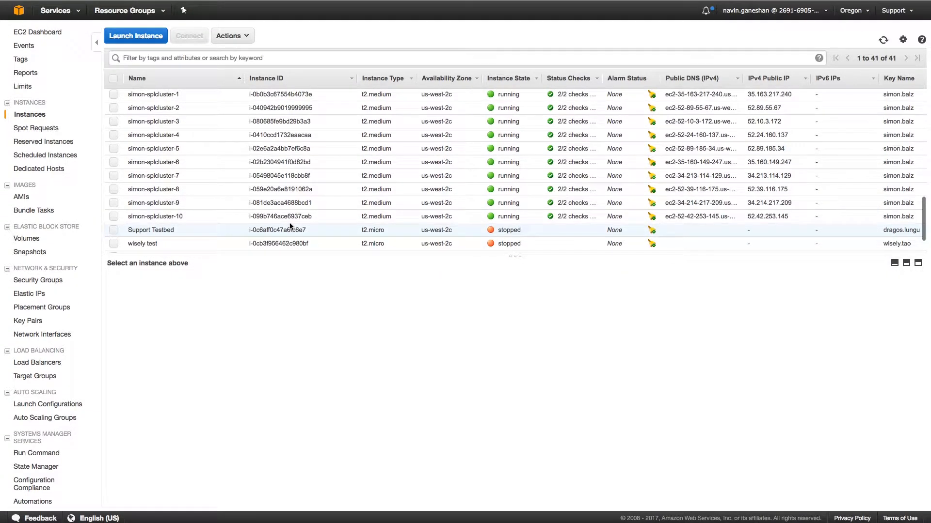
View the details of splcluster instances 1, 2 and 3 in turn, and highlight the full Public DNS (IPv4) address of instance 3
left_click(136, 94)
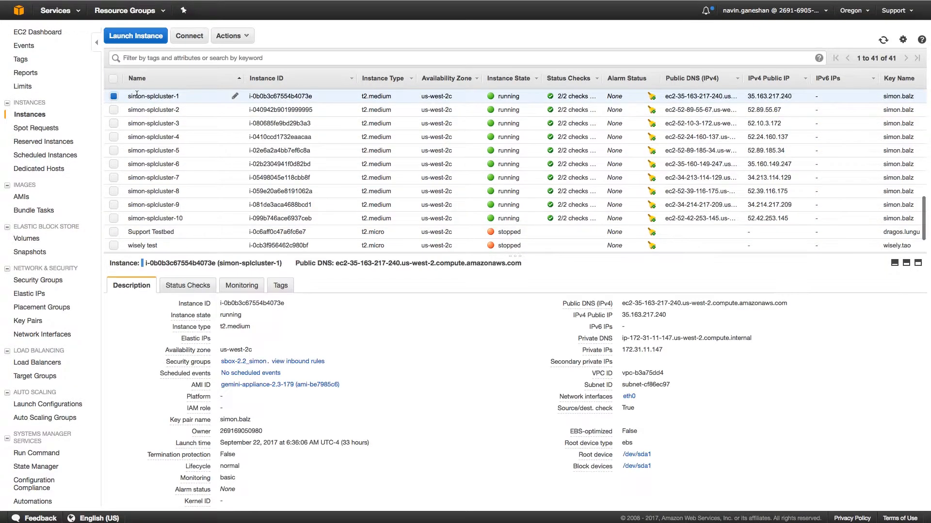
left_click(141, 109)
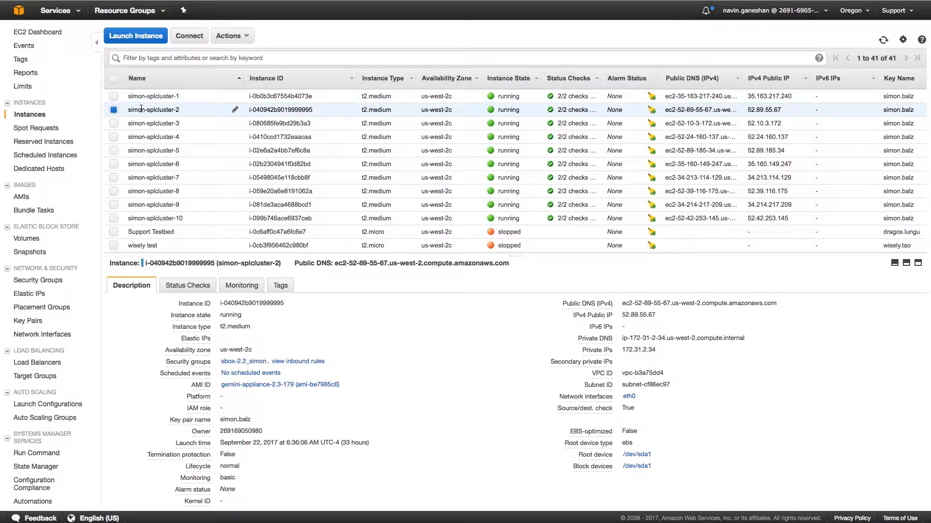
left_click(143, 122)
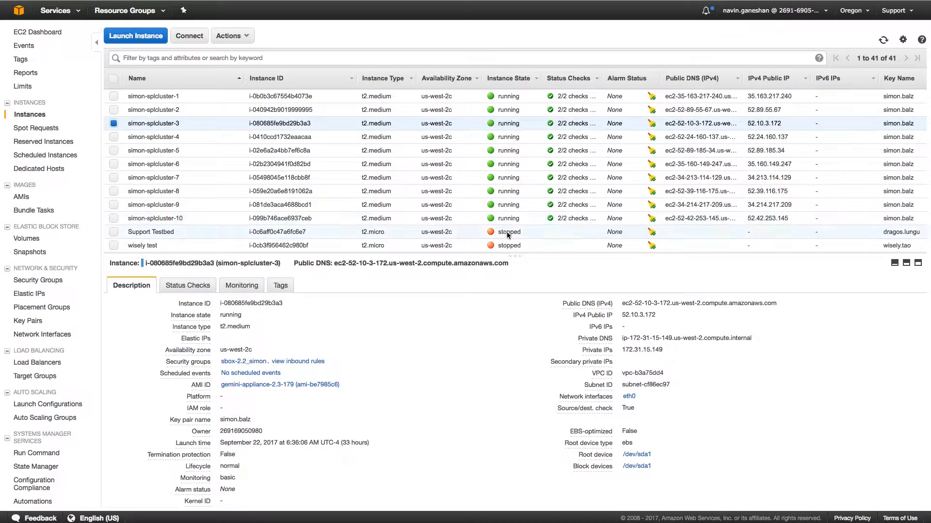
left_click_drag(622, 303, 774, 311)
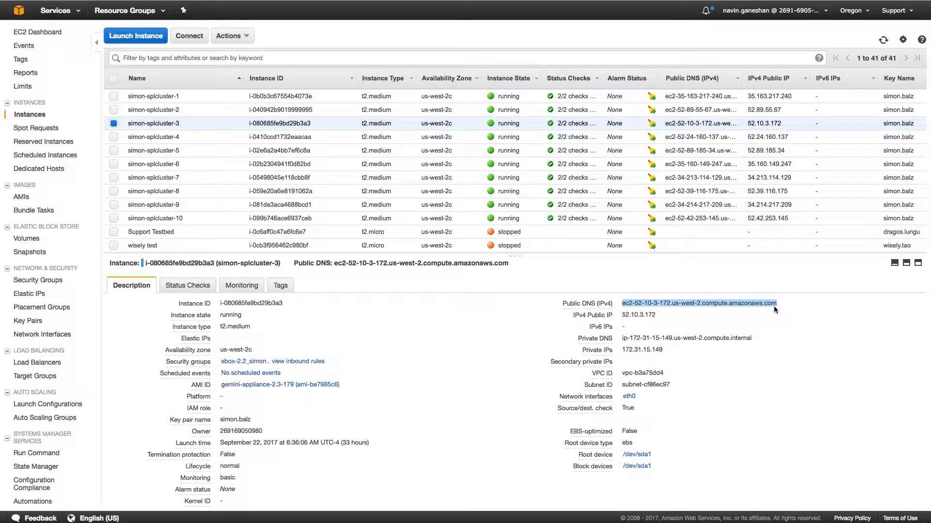
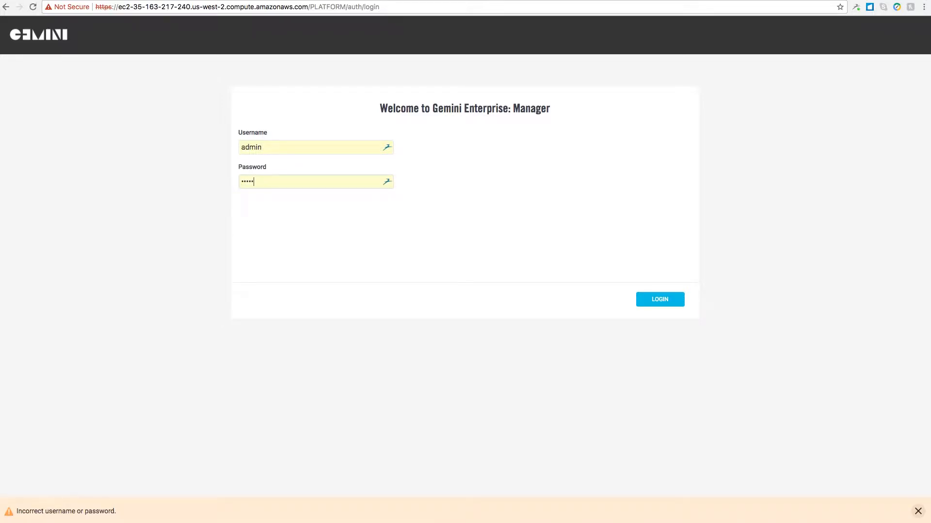
Log in to Gemini Enterprise: Manager and set the Cloudera Manager FQDN to ec2-35-163-217-240.us-west-2.compute.amazonaws.com in the Cloudera CDH configuration
left_click(670, 302)
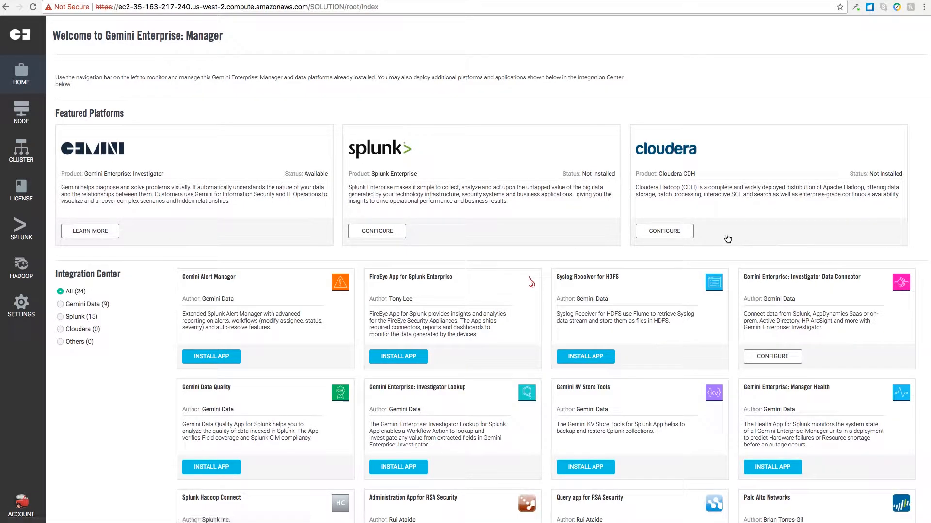
left_click(676, 235)
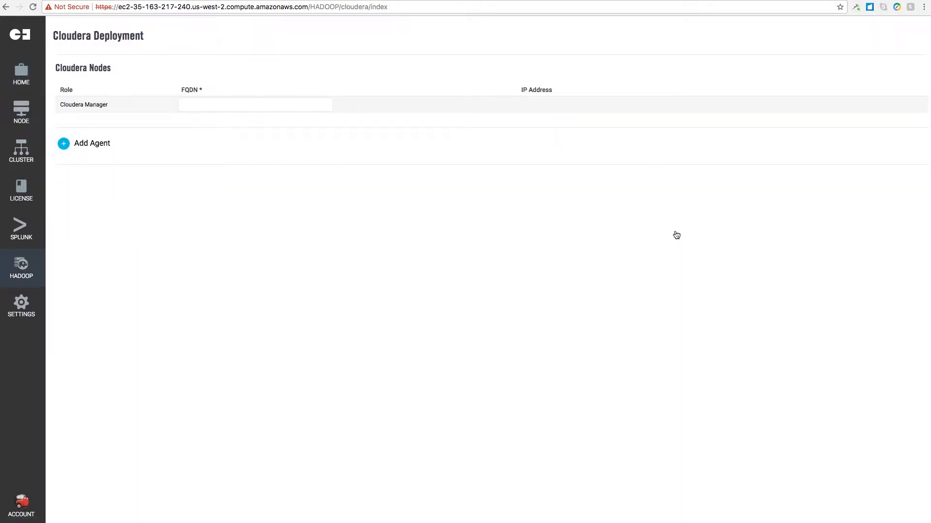
type("ec2-35-163-217-240.us-west-2.c")
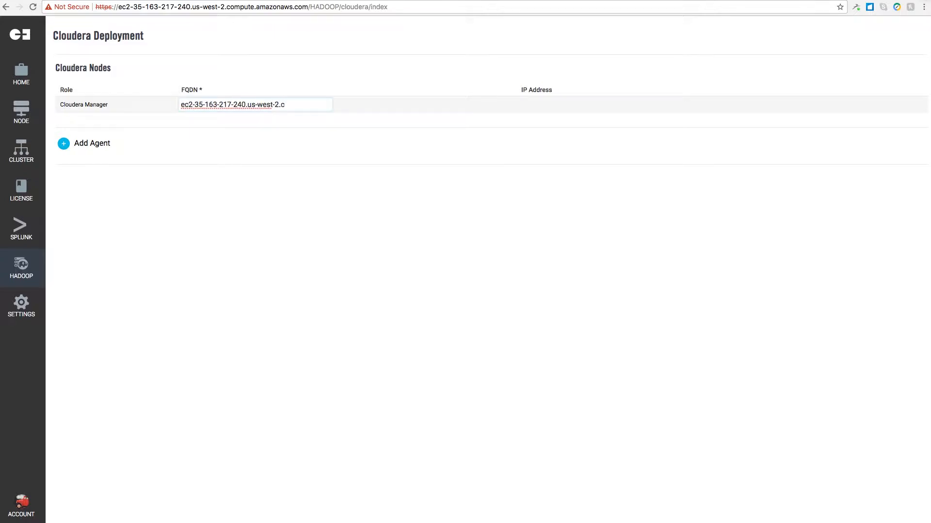
type("ompute.amazonaws")
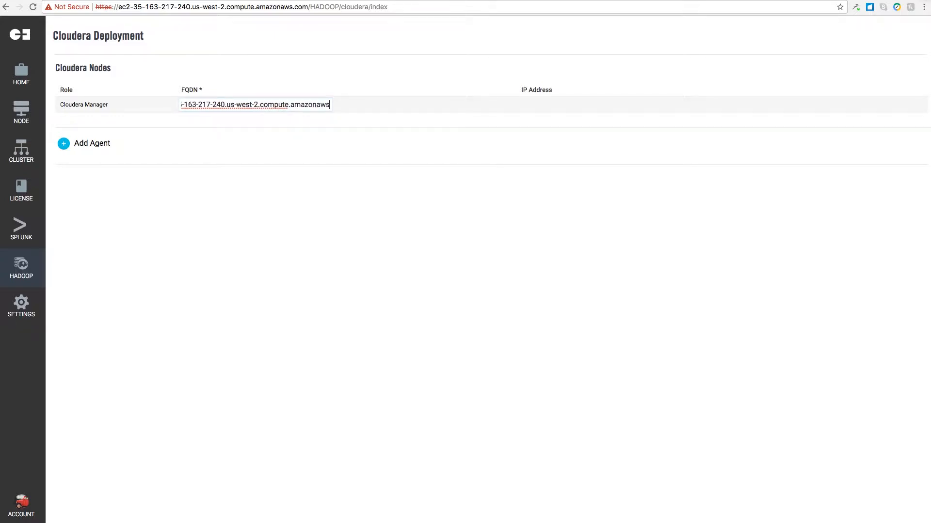
type(".com")
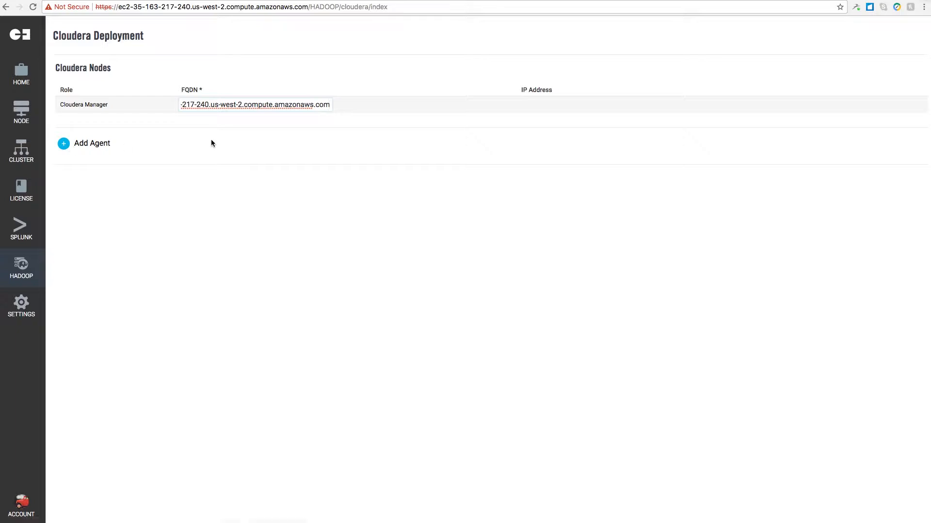
Add two Cloudera Agents with the FQDNs ec2-52-89-55-67.us-west-2.compute.amazonaws.com and ec2-52-10-3-172.us-west-2.compute.amazonaws.com
left_click(89, 144)
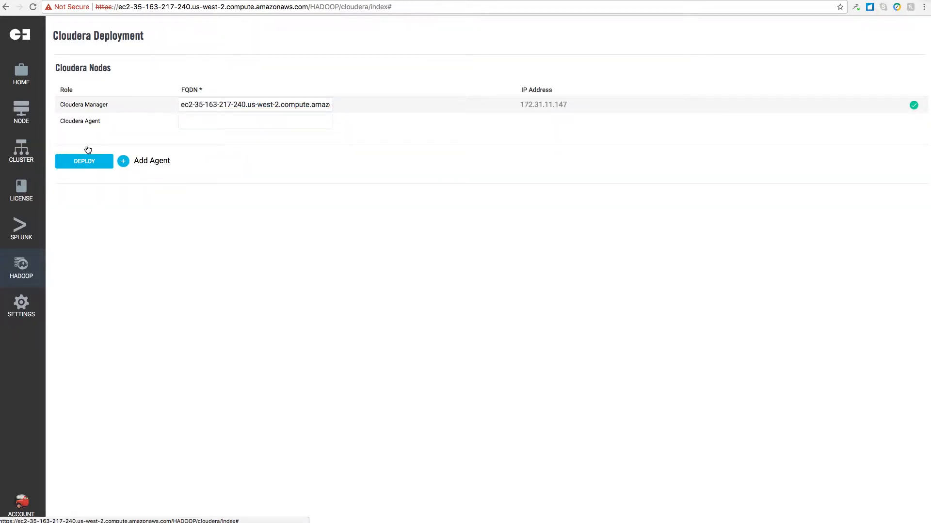
left_click(212, 121)
type("ec2-52-89-55-67.us-west-2.compute.amazonaws.com")
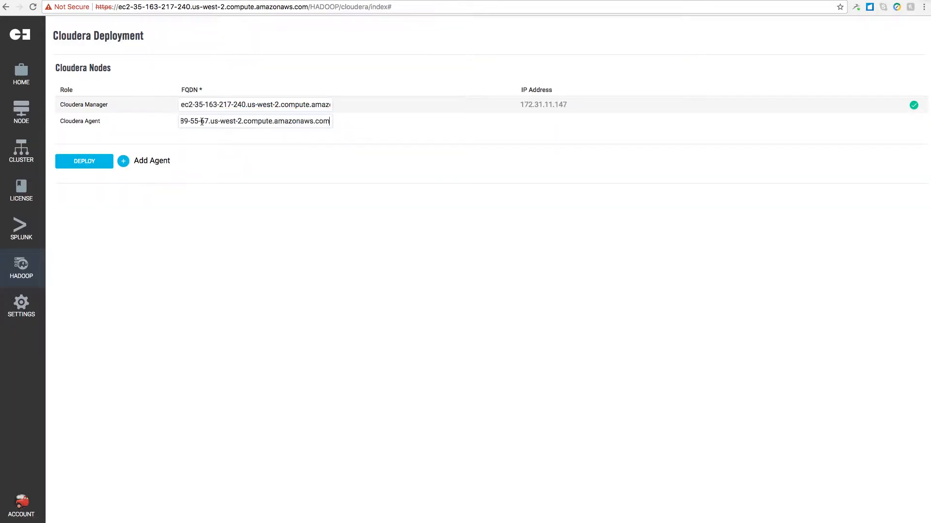
left_click(156, 160)
left_click(198, 139)
type("10-3-172.us-west-2.compute.amazonaws.com")
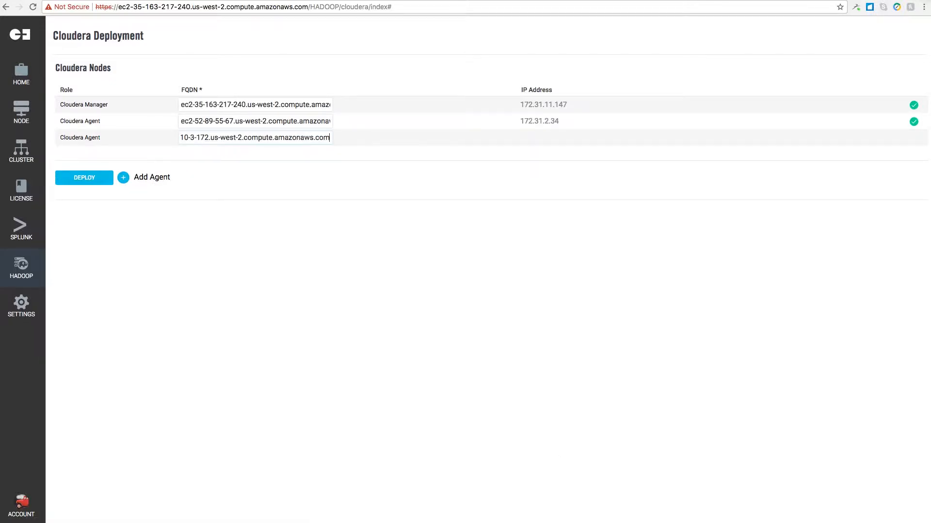
left_click(152, 177)
left_click(199, 154)
type("ec2-52-24-160-137.us-west-2.compute.amazonaws.com")
left_click(145, 193)
left_click(199, 170)
key("super+v")
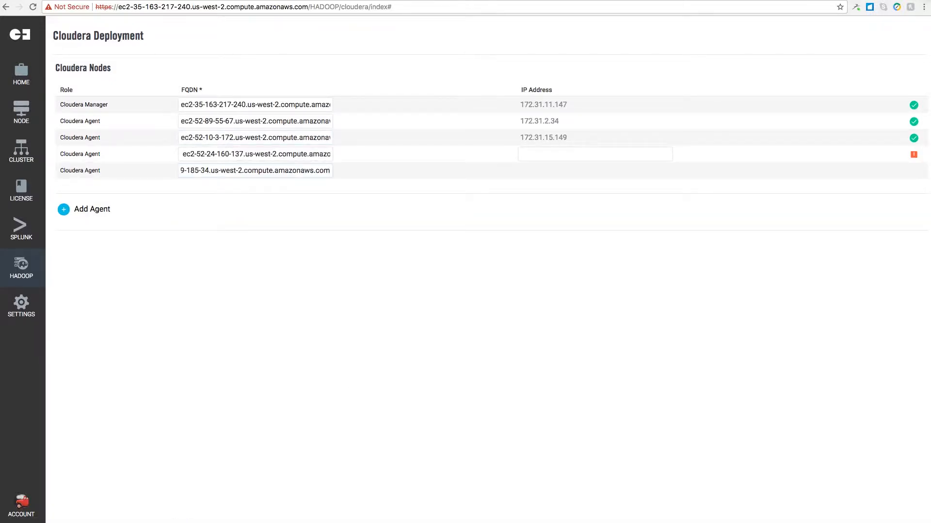
left_click(92, 209)
left_click(198, 187)
type("-149-247.us-west-2.compute.amazonaws.com")
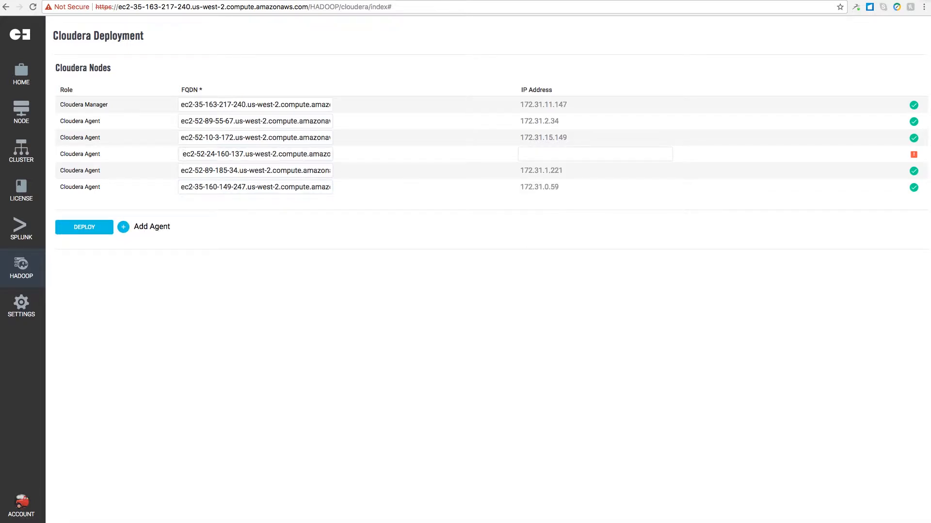
key("BackSpace")
left_click(293, 170)
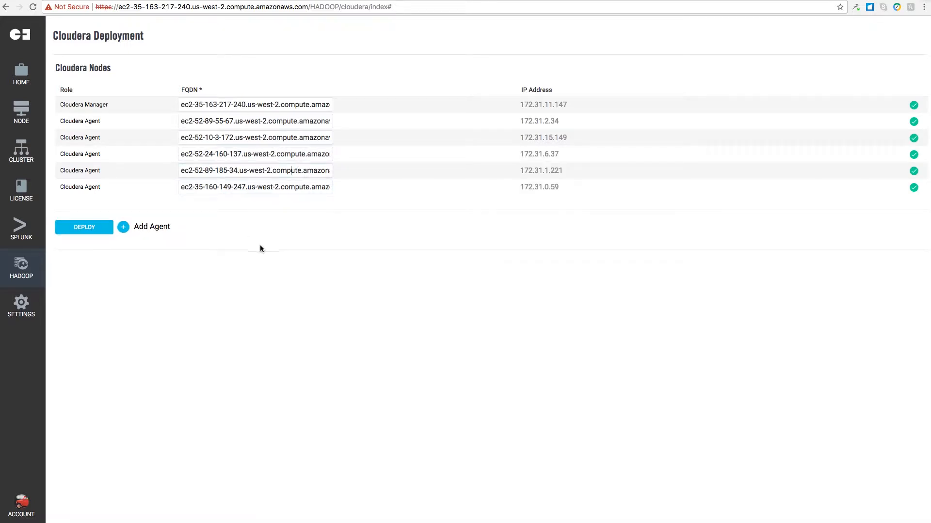
left_click(84, 230)
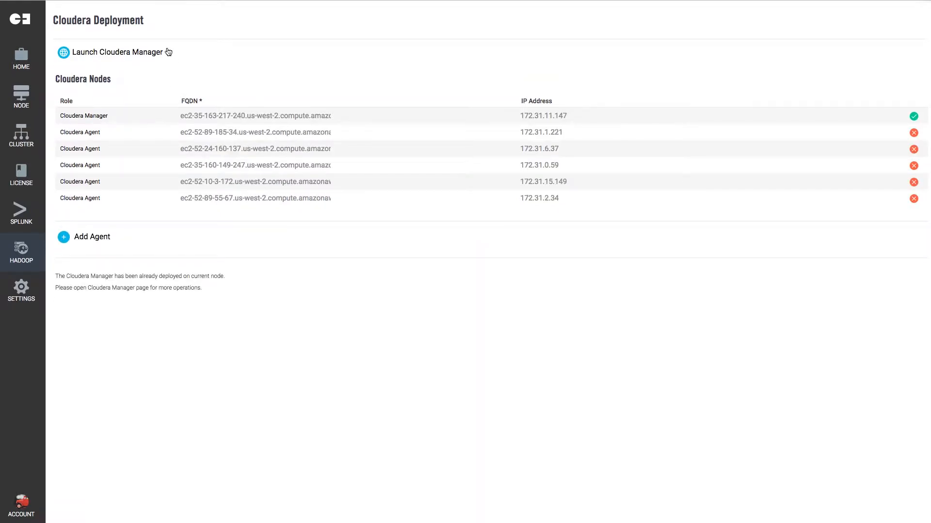
Launch Cloudera Manager from the Cloudera Deployment page
left_click_drag(171, 52, 68, 52)
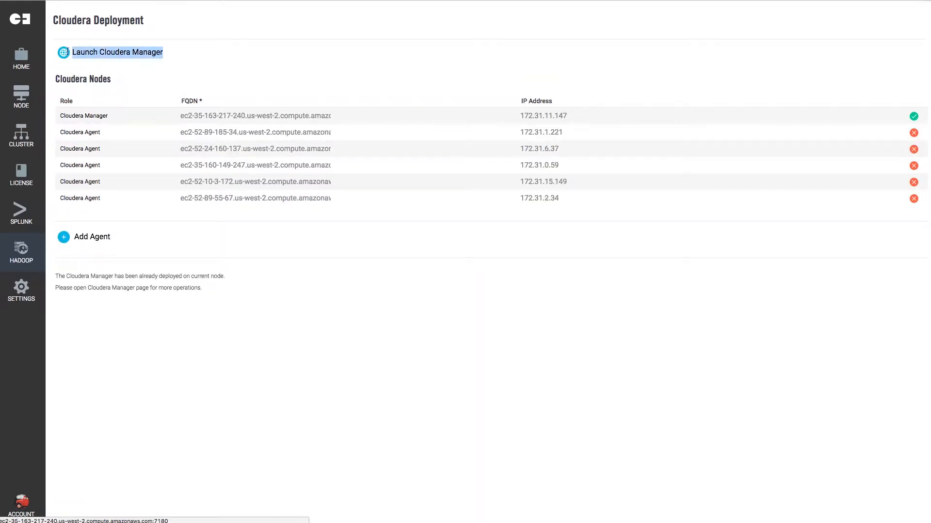
left_click(196, 67)
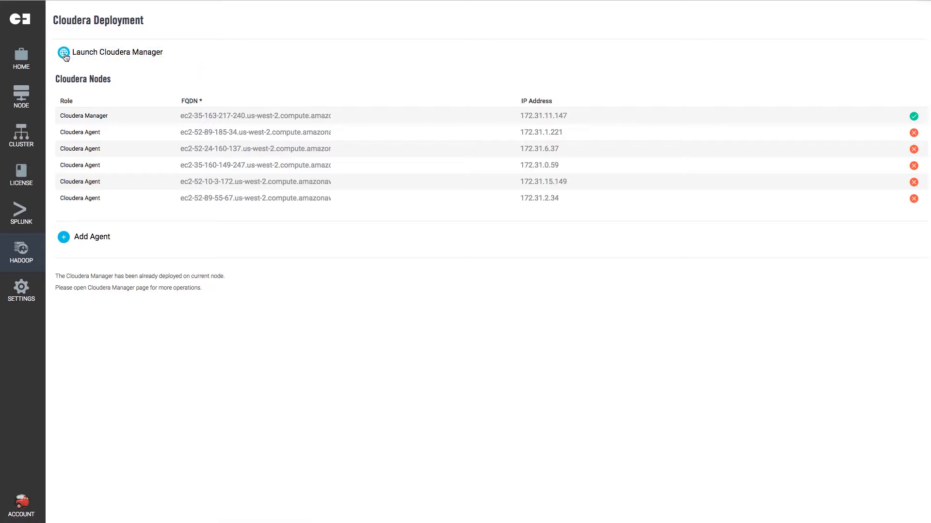
left_click(65, 55)
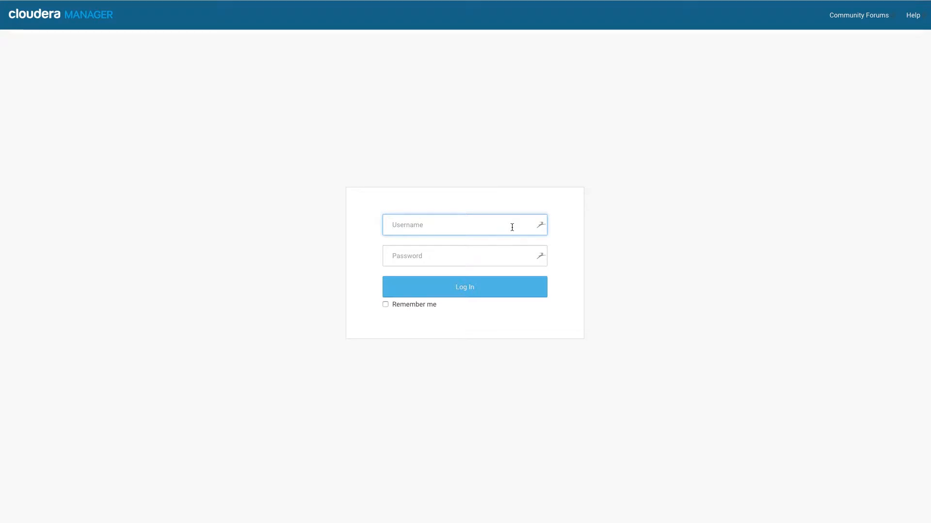
Log in to Cloudera Manager with the username admin and the account password, with Remember me enabled
type("admin")
key("Tab")
type("a")
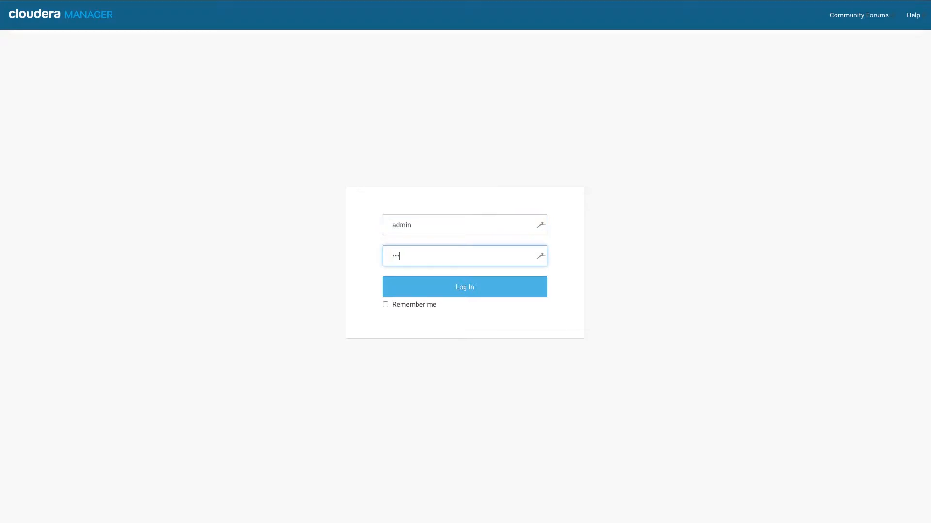
type("dmin")
left_click(386, 305)
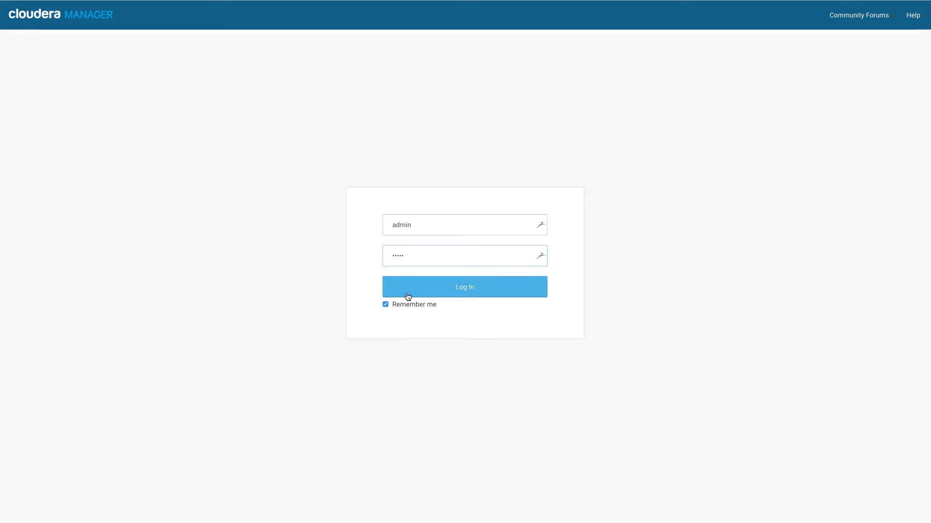
left_click(408, 296)
Accept the End User License Terms and proceed with the Cloudera Enterprise Data Hub Edition Trial to the host selection
left_click(240, 307)
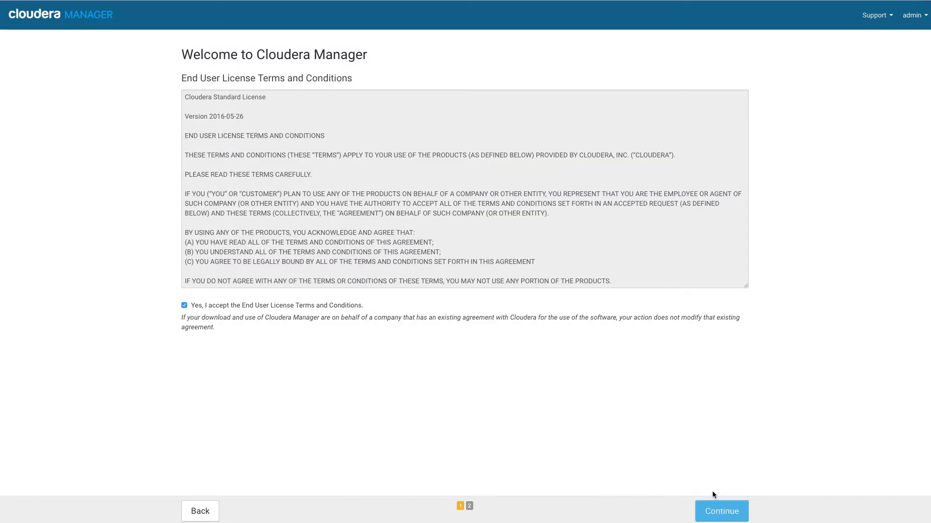
left_click(727, 515)
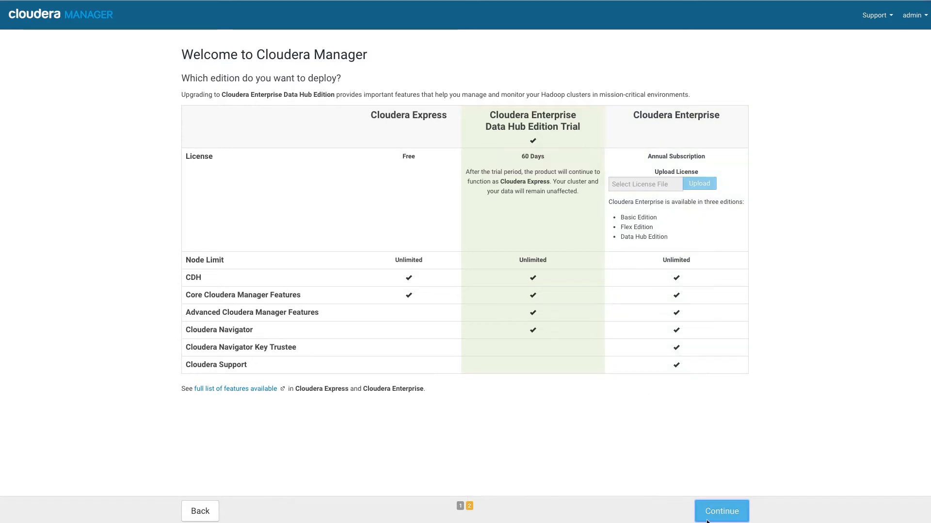
left_click(722, 512)
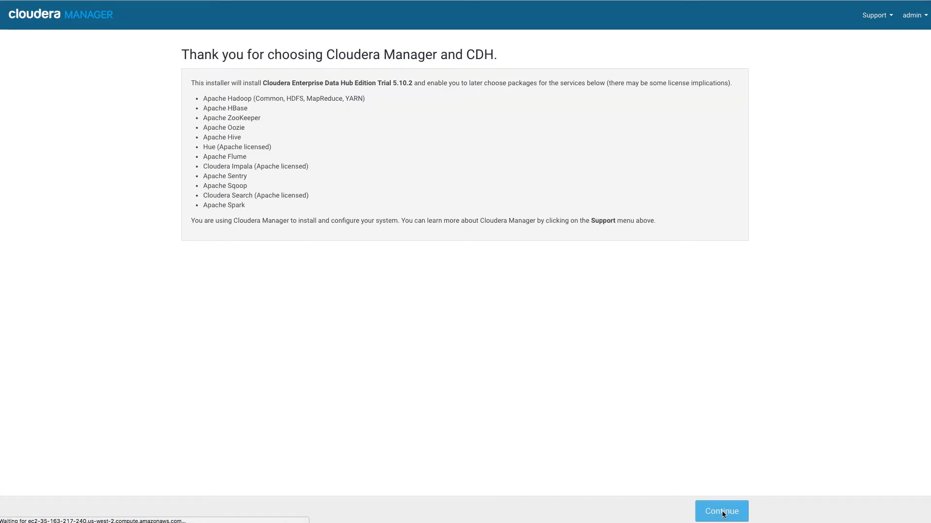
left_click(723, 512)
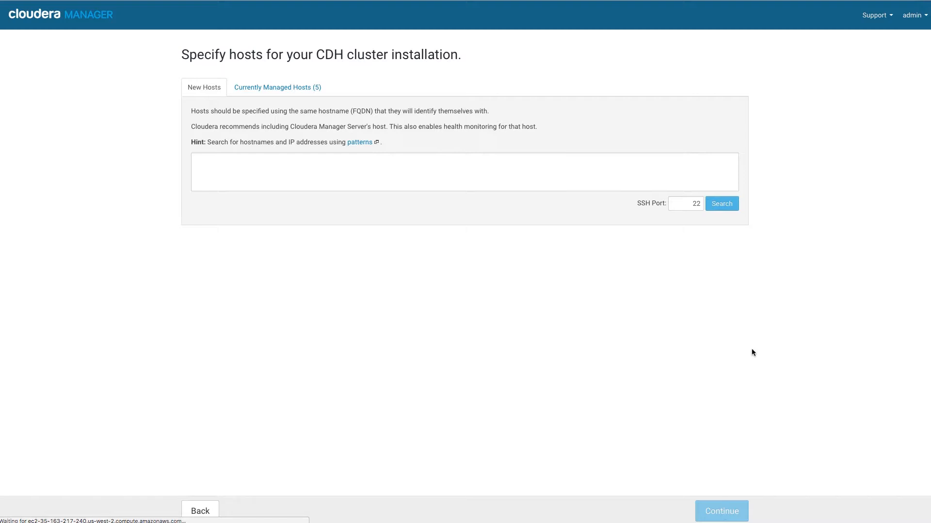
Select all currently managed hosts for the CDH cluster installation
left_click(255, 94)
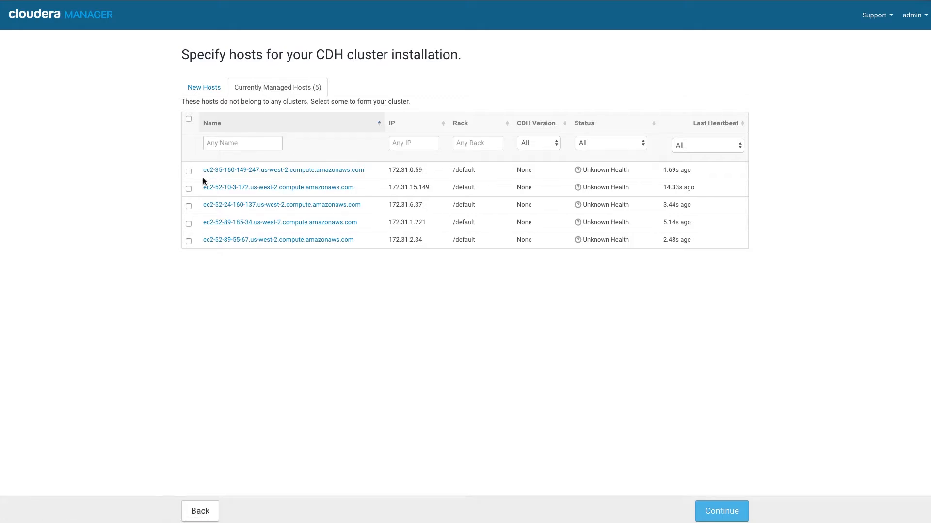
left_click(188, 119)
left_click(721, 513)
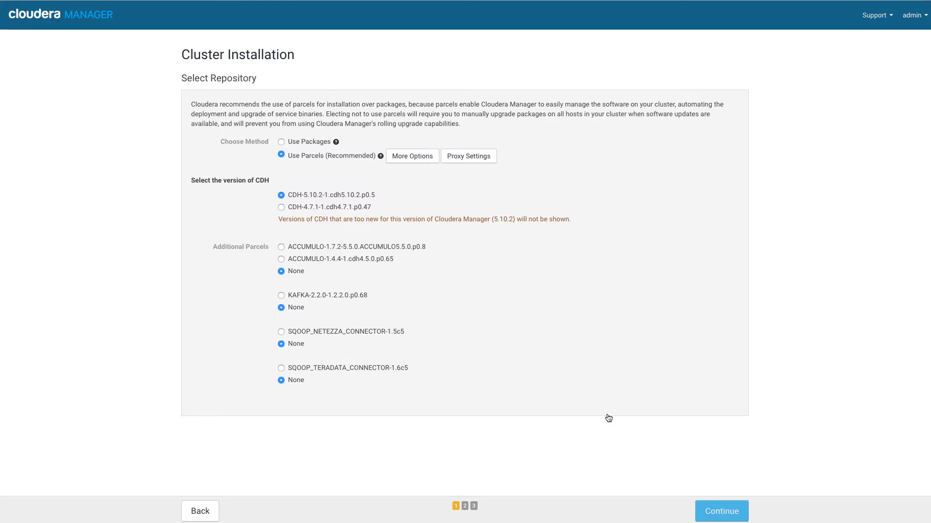
Install the CDH-5.10.2-1.cdh5.10.2.p0.5 parcel without additional parcels, and finish the cluster installation after reviewing the host inspection and version summary
left_click(721, 512)
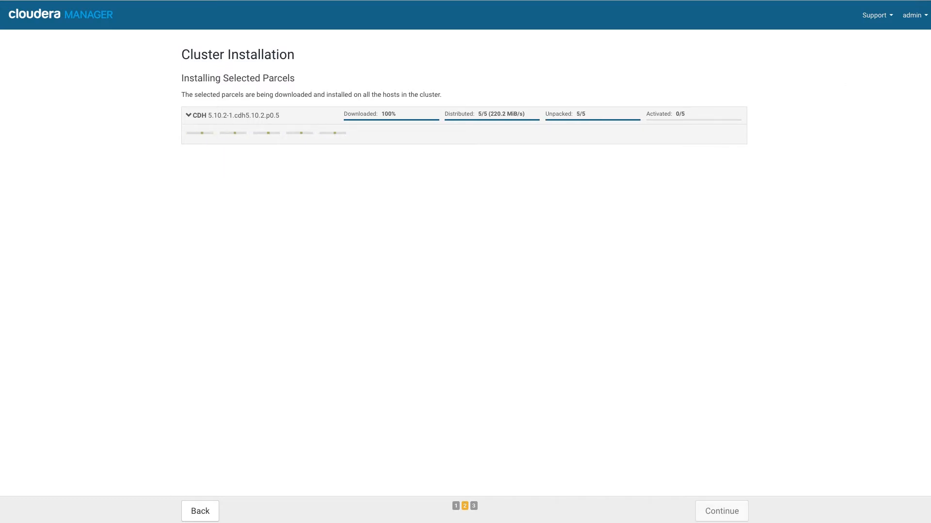
left_click(726, 511)
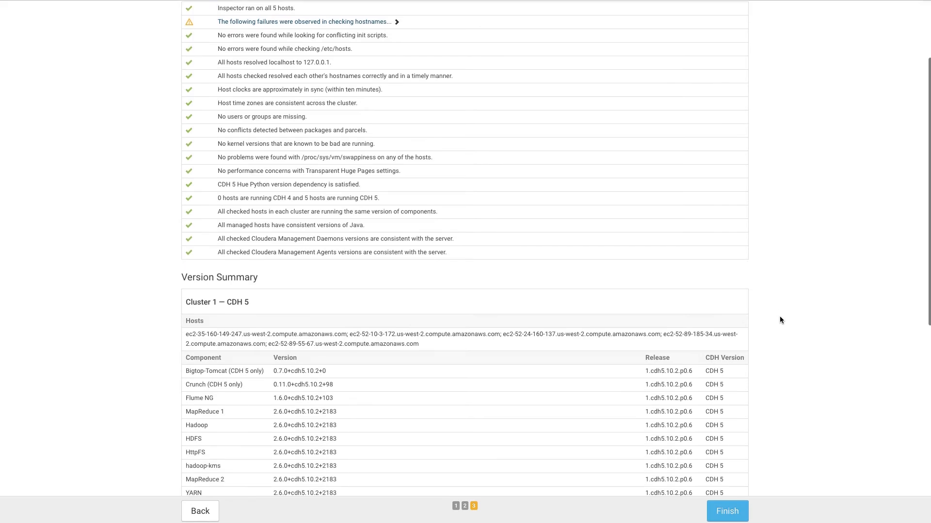
scroll(779, 320, "down", 8)
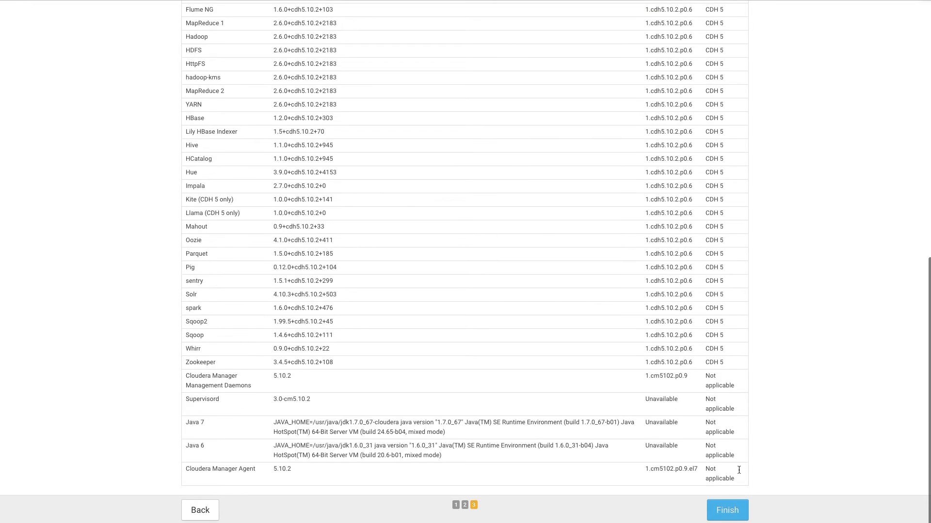
left_click(727, 513)
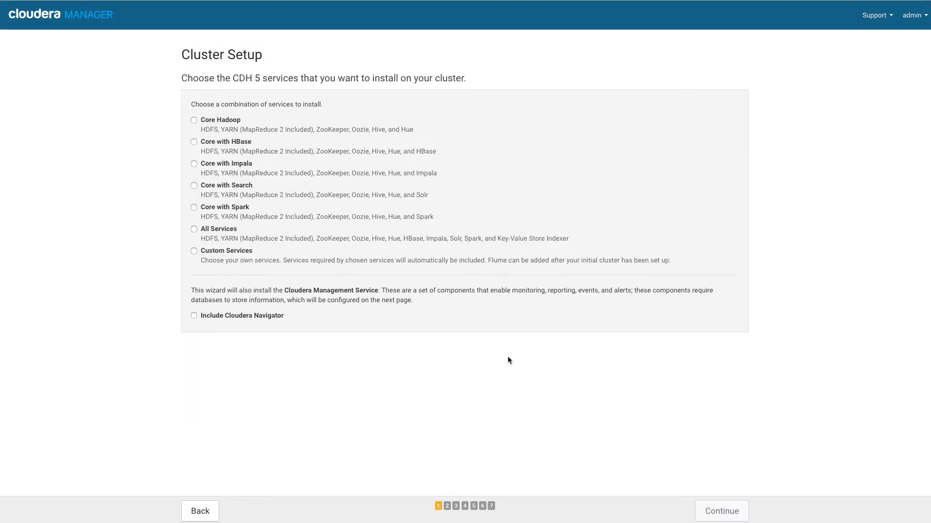
Choose Custom Services with HDFS and YARN (MR2 Included) for the cluster, and accept the default role assignments
left_click(193, 251)
left_click(199, 313)
scroll(317, 334, "down", 2)
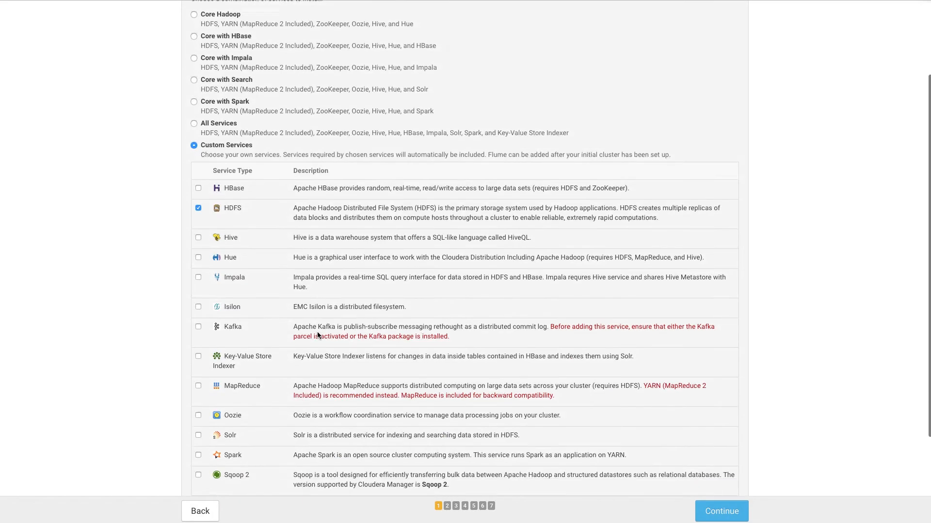
scroll(318, 334, "down", 3)
left_click(198, 379)
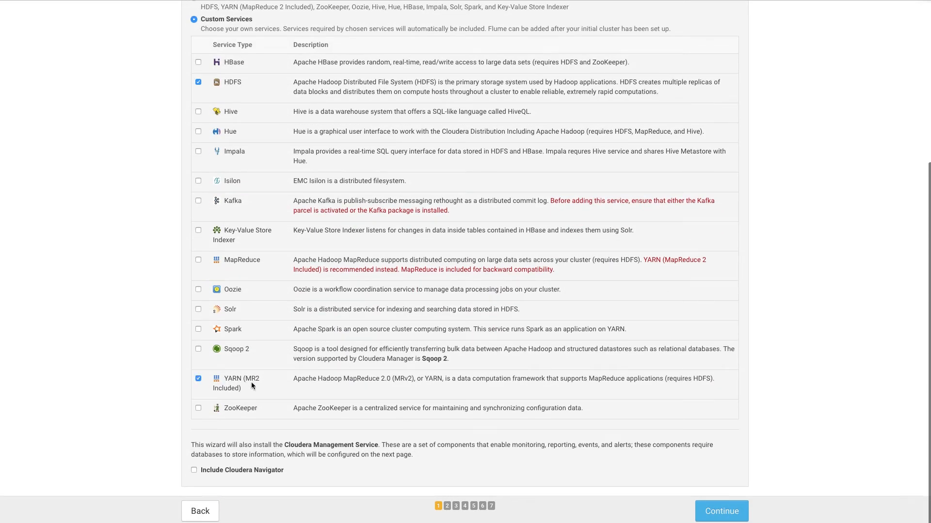
scroll(487, 385, "up", 1)
left_click(717, 514)
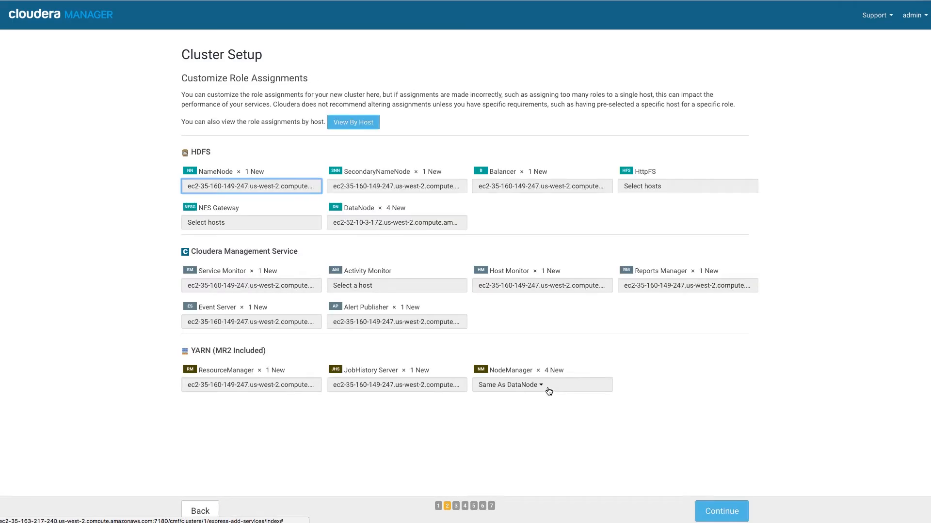
left_click(735, 513)
left_click(712, 267)
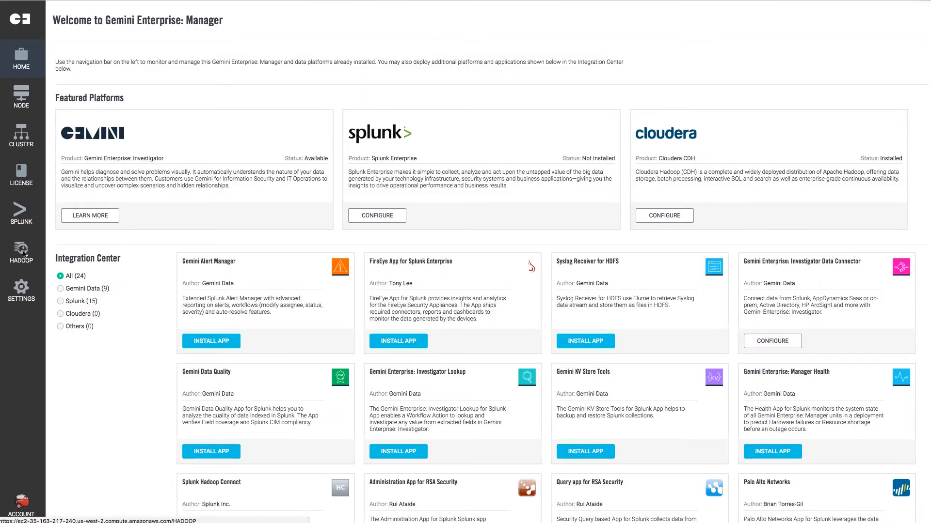
Switch to Gemini Enterprise: Manager and launch Cloudera Manager from its Hadoop page
left_click(23, 253)
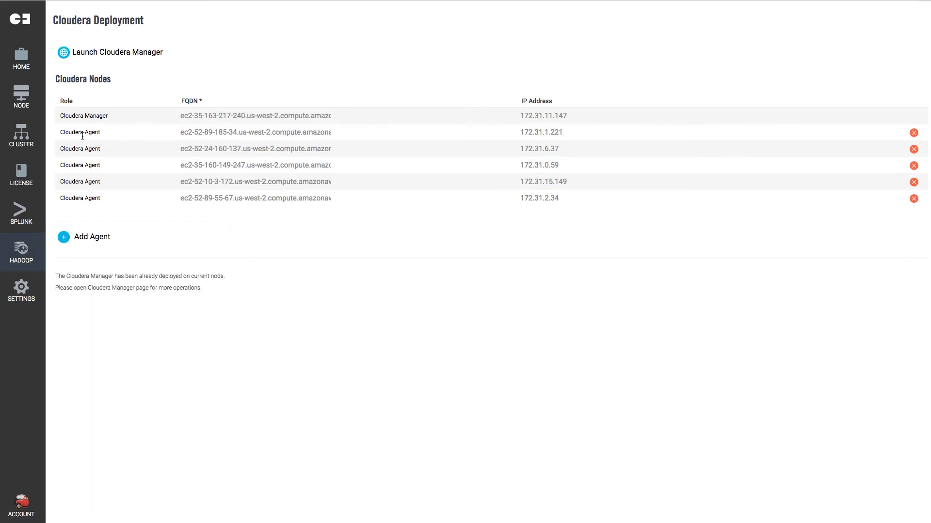
left_click(136, 55)
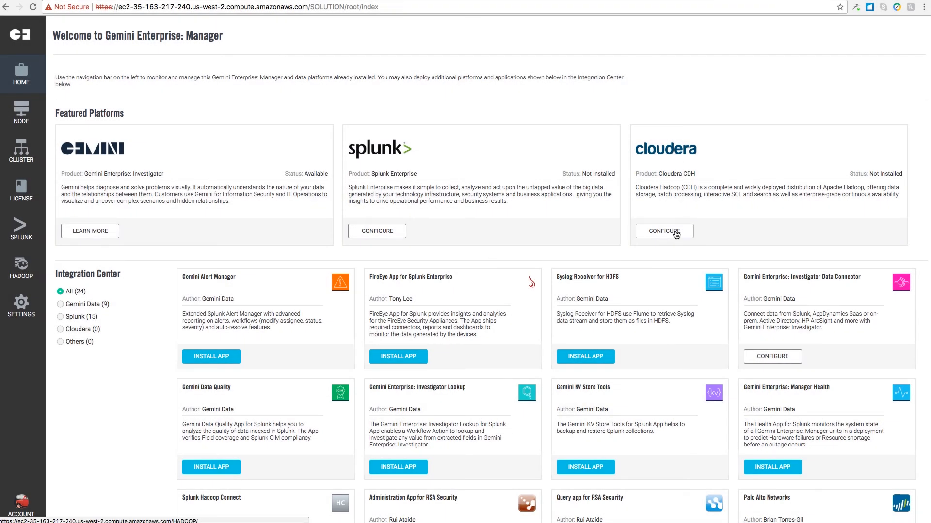
Open the Cloudera CDH configuration and set the Cloudera Manager FQDN to ec2-35-163-217-240.us-west-2.compute.amazonaws.com
left_click(677, 235)
type("ec2-35-163-217")
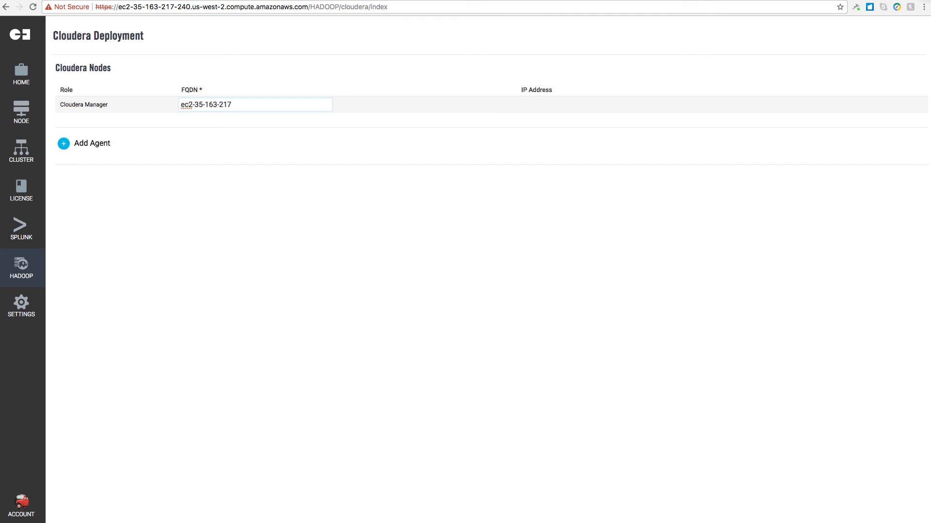
type("-240.us-west-2.compute.amazonaws.com")
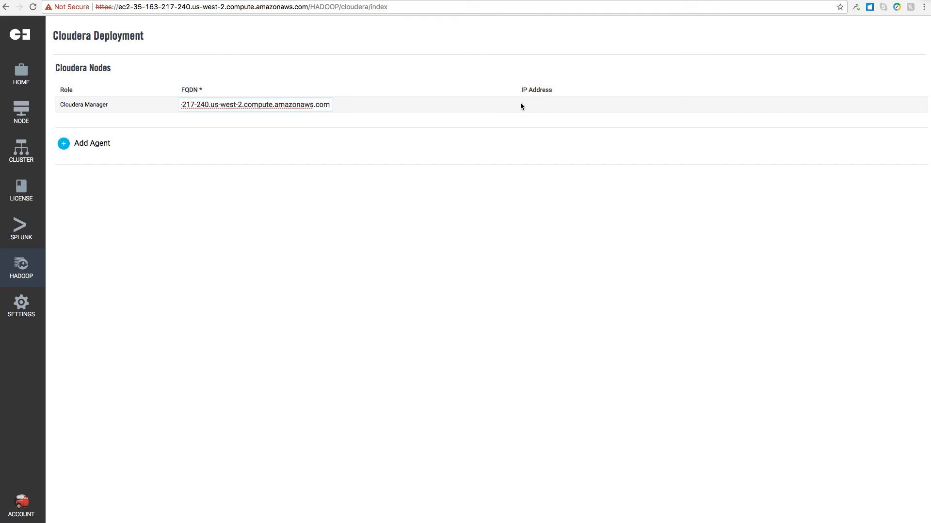
Add Cloudera Agents for ec2-52-89-55-67.us-west-2.compute.amazonaws.com and ec2-52-10-3-172.us-west-2.compute.amazonaws.com, plus further agent rows
left_click(87, 144)
left_click(196, 123)
type("ec2-52-89-55-67.us-west-2.compute.amazonaws.com")
left_click(147, 160)
left_click(203, 139)
type("ec2-52-10-3-172.us-west-2.compute.amazonaws.com")
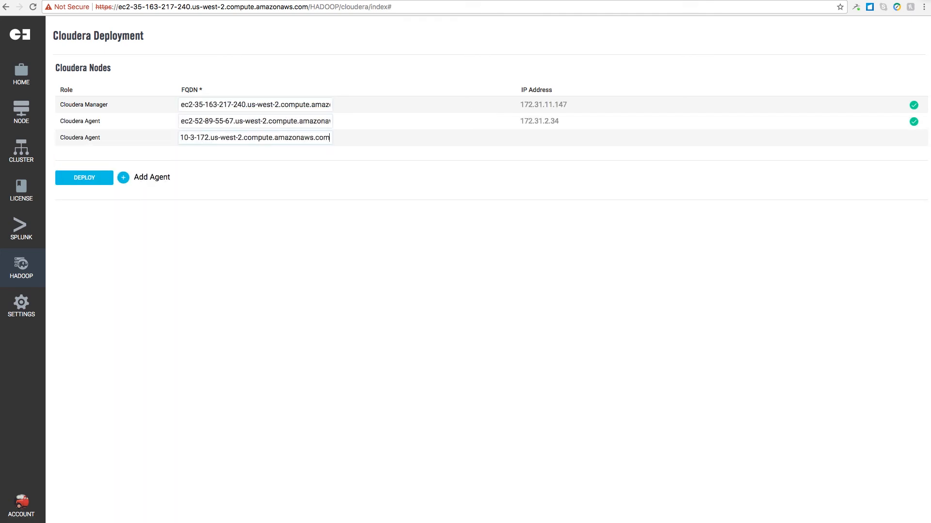
left_click(148, 177)
left_click(203, 154)
left_click(92, 209)
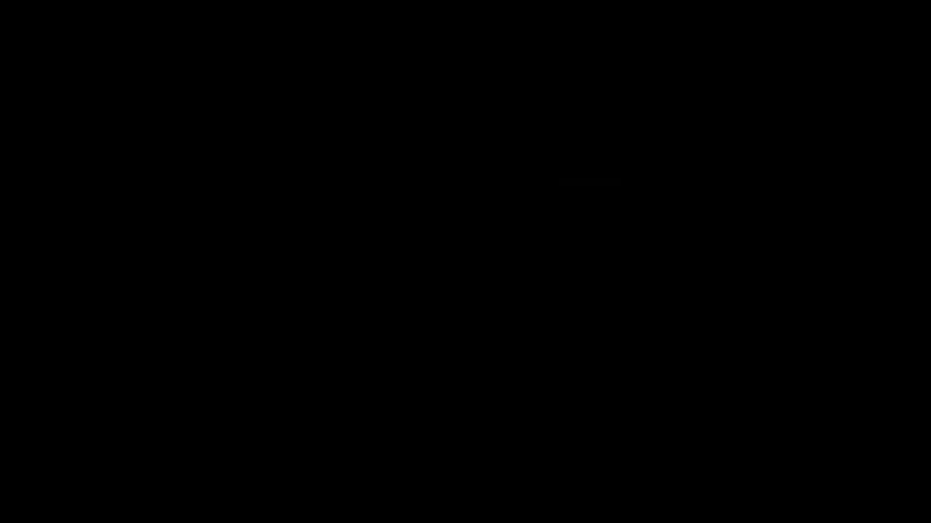